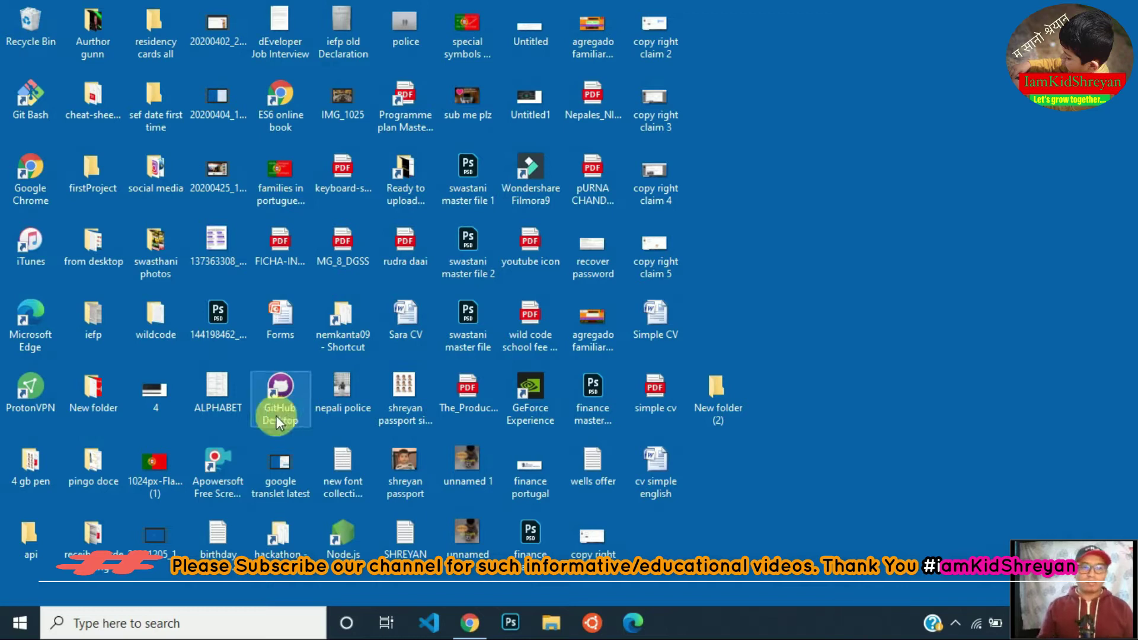
Switch to Google Chrome and load the finance portal at portaldasfinancas.gov.pt, dismissing the translation prompt.
{"action": "left_click", "coordinate": [36, 178]}
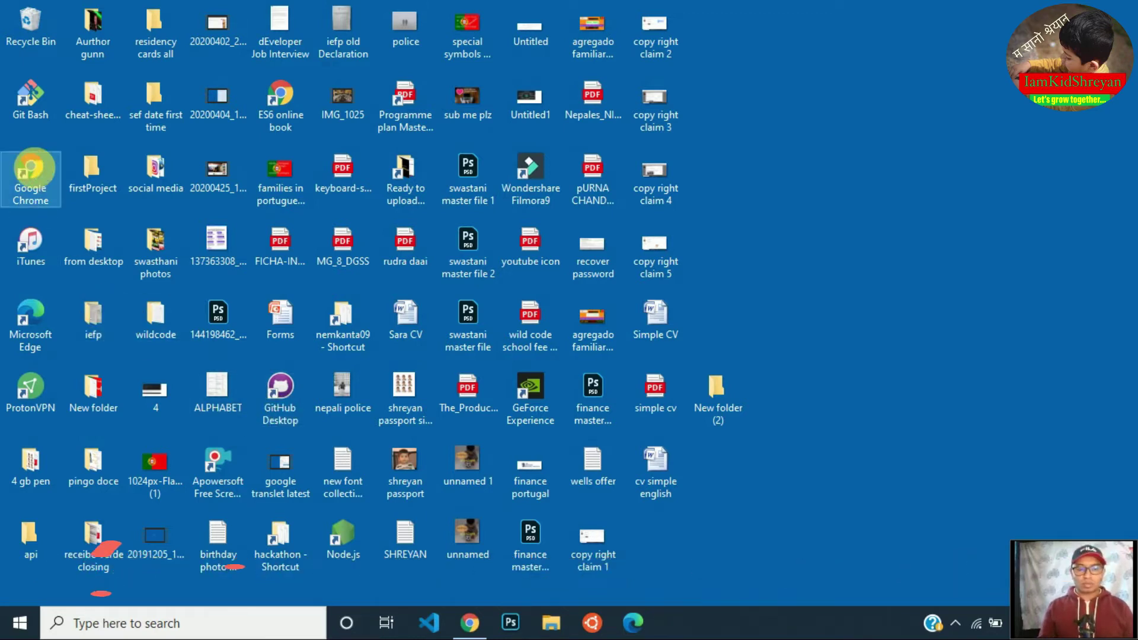
{"action": "double_click", "coordinate": [964, 109]}
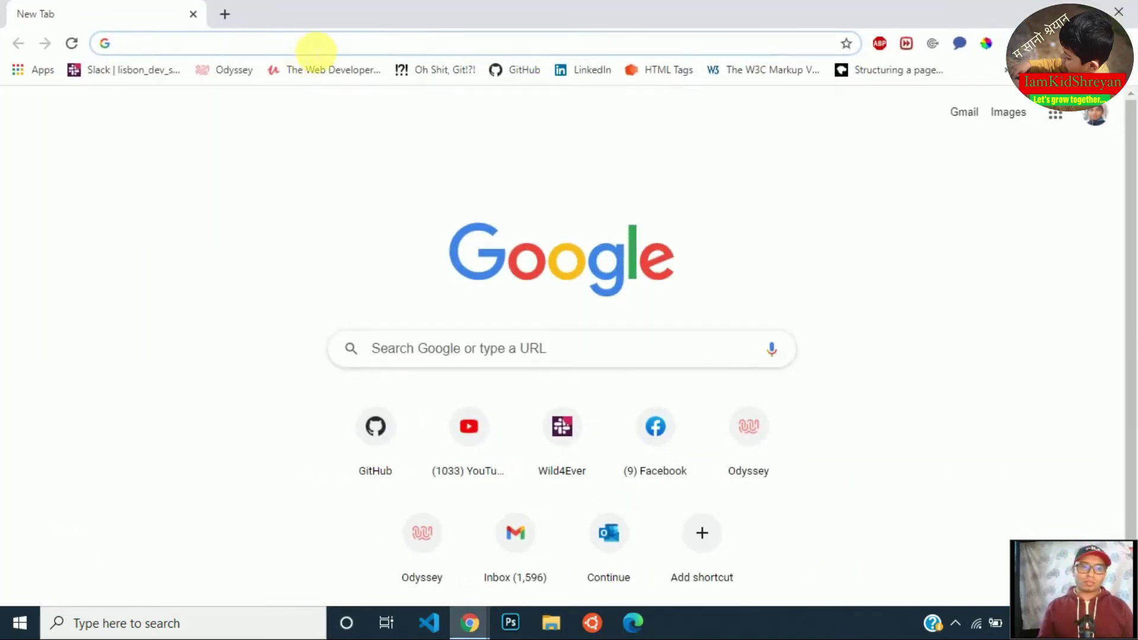
{"action": "left_click", "coordinate": [322, 46]}
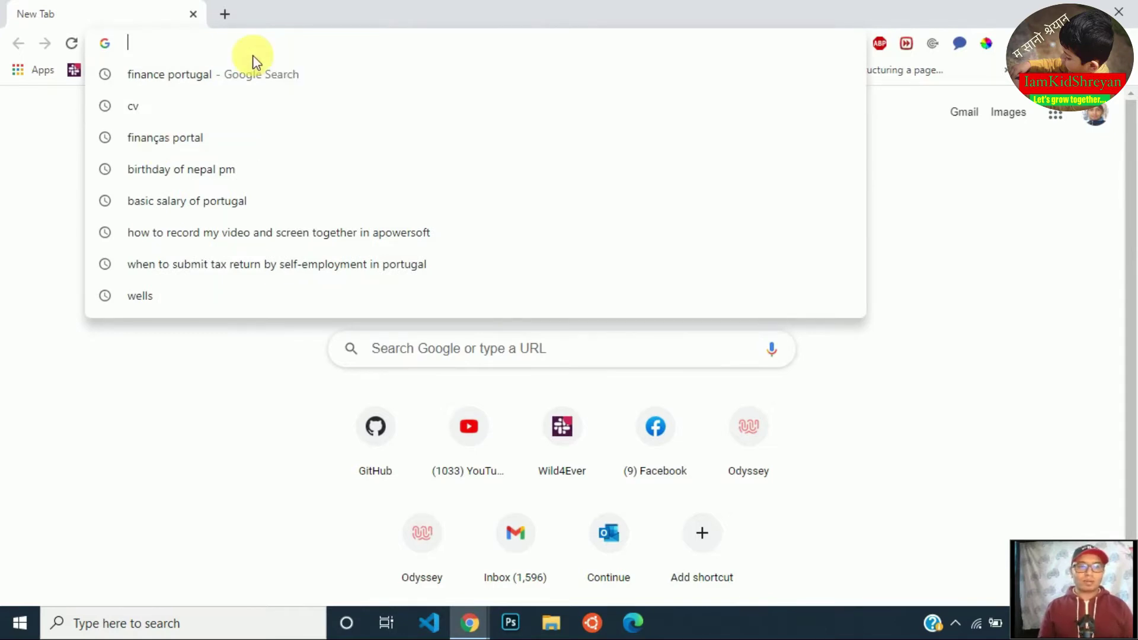
{"action": "type", "text": "portaldasfinancas.gov.pt"}
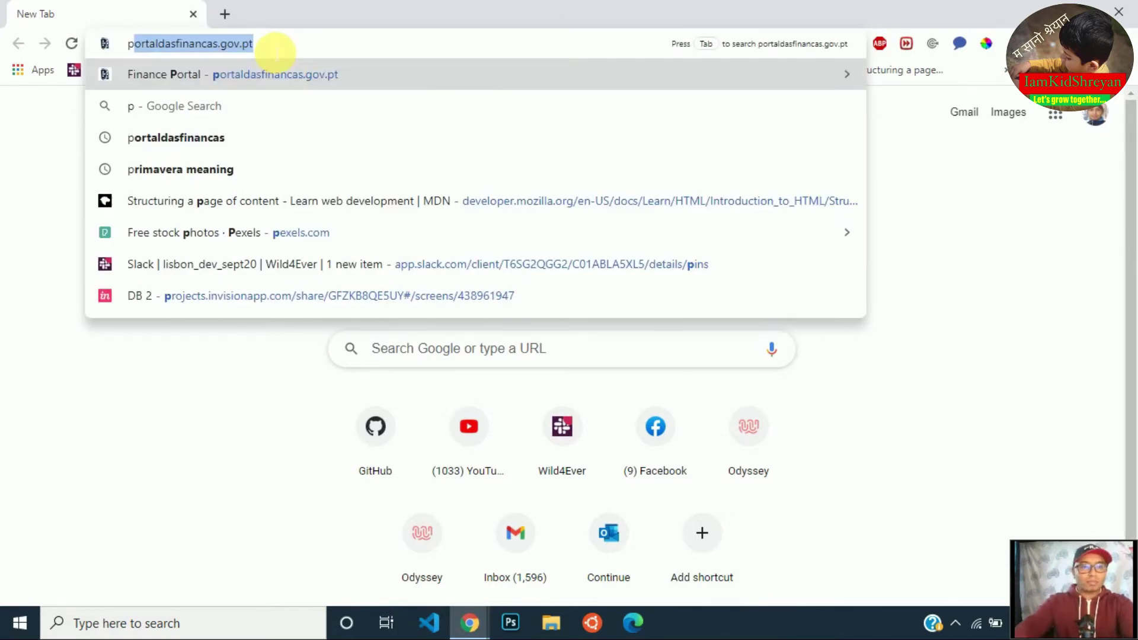
{"action": "key", "text": "Right"}
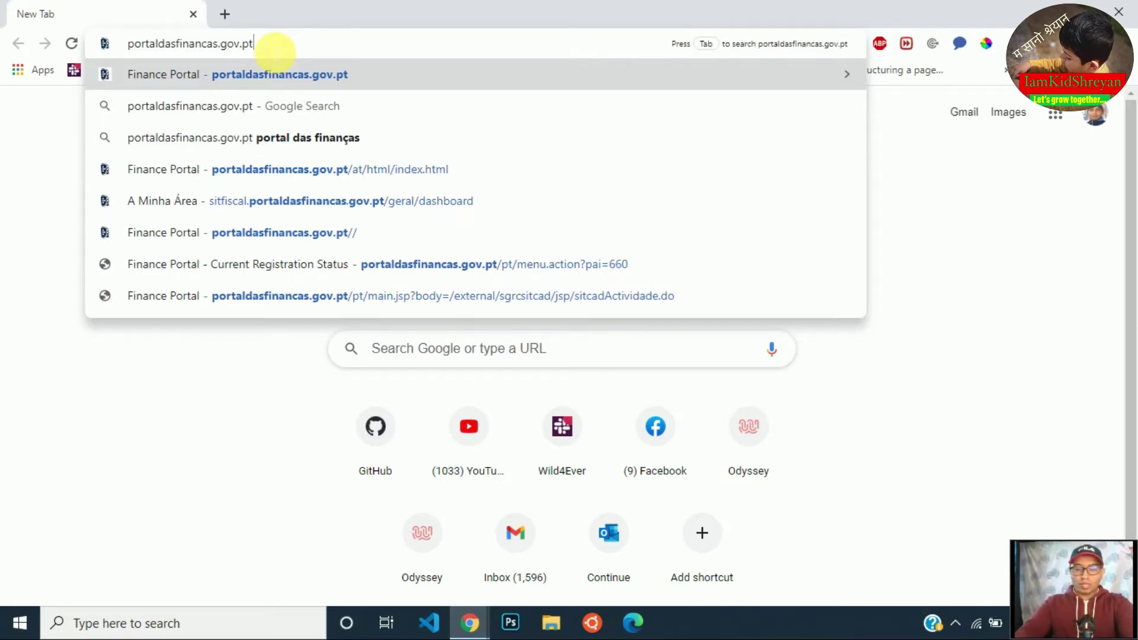
{"action": "key", "text": "Return"}
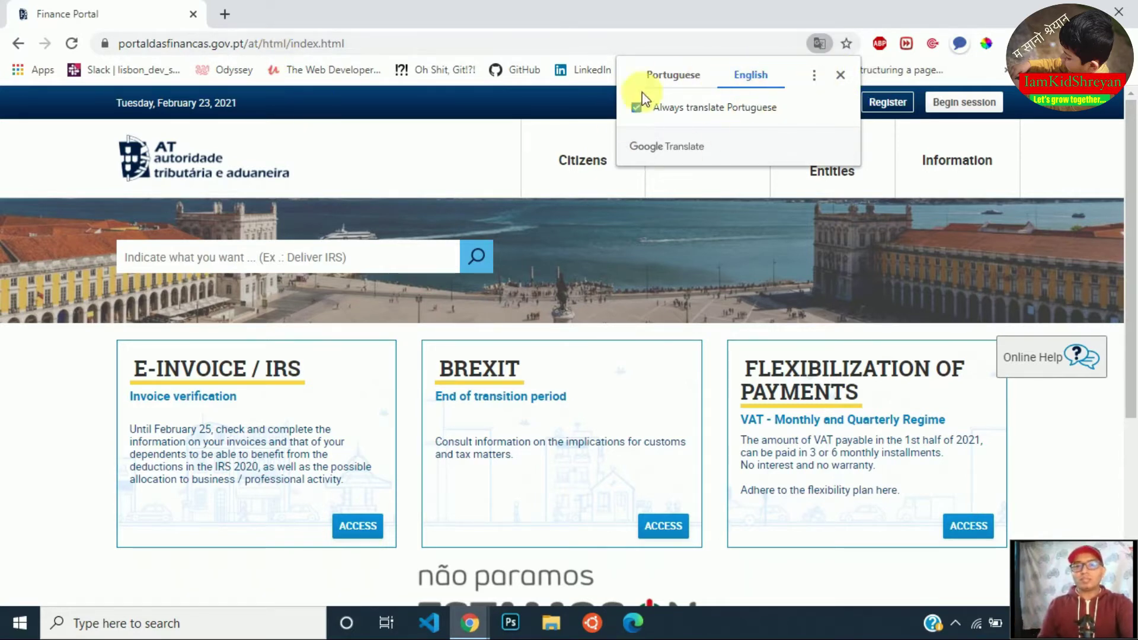
{"action": "left_click", "coordinate": [839, 75]}
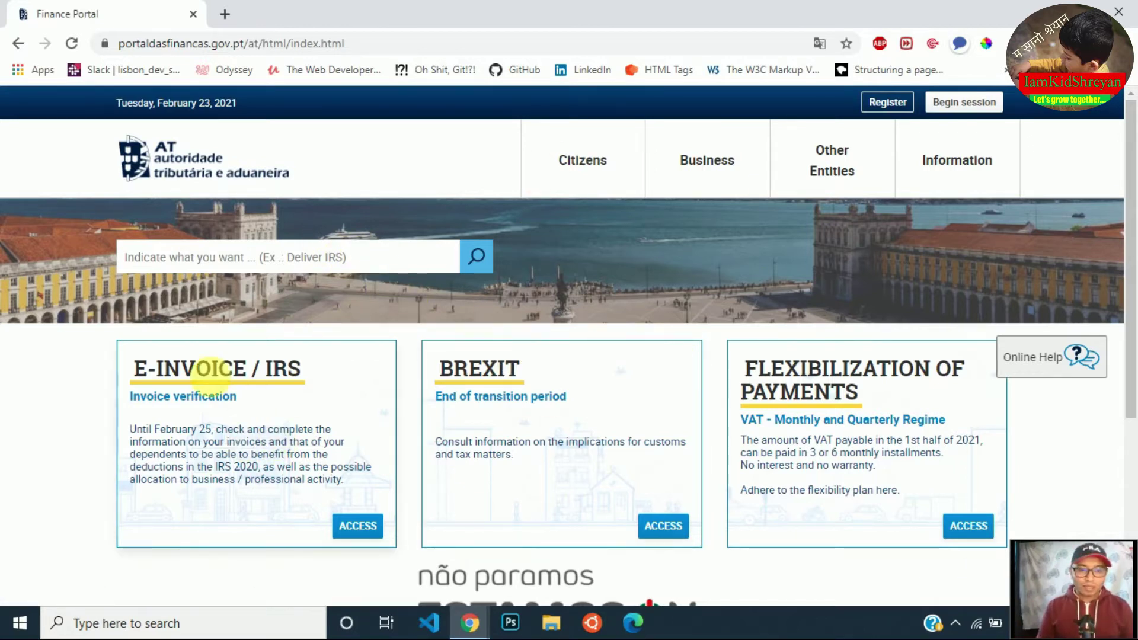
Go to the E-Invoice / IRS consumer page and open the form for registering invoices.
{"action": "left_click", "coordinate": [202, 372]}
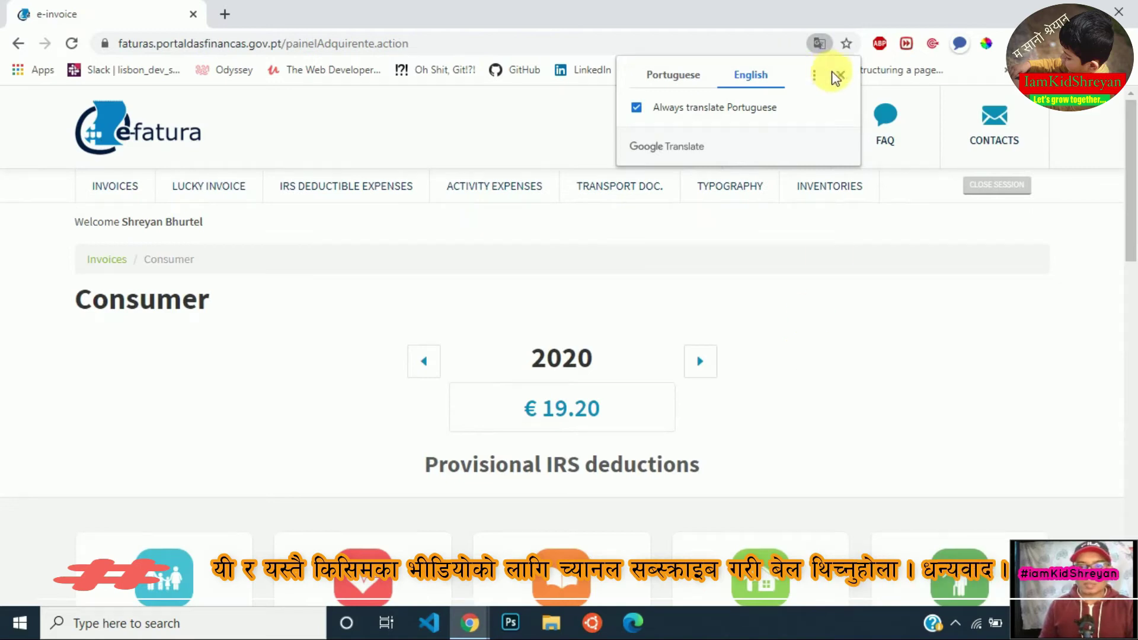
{"action": "left_click", "coordinate": [838, 76]}
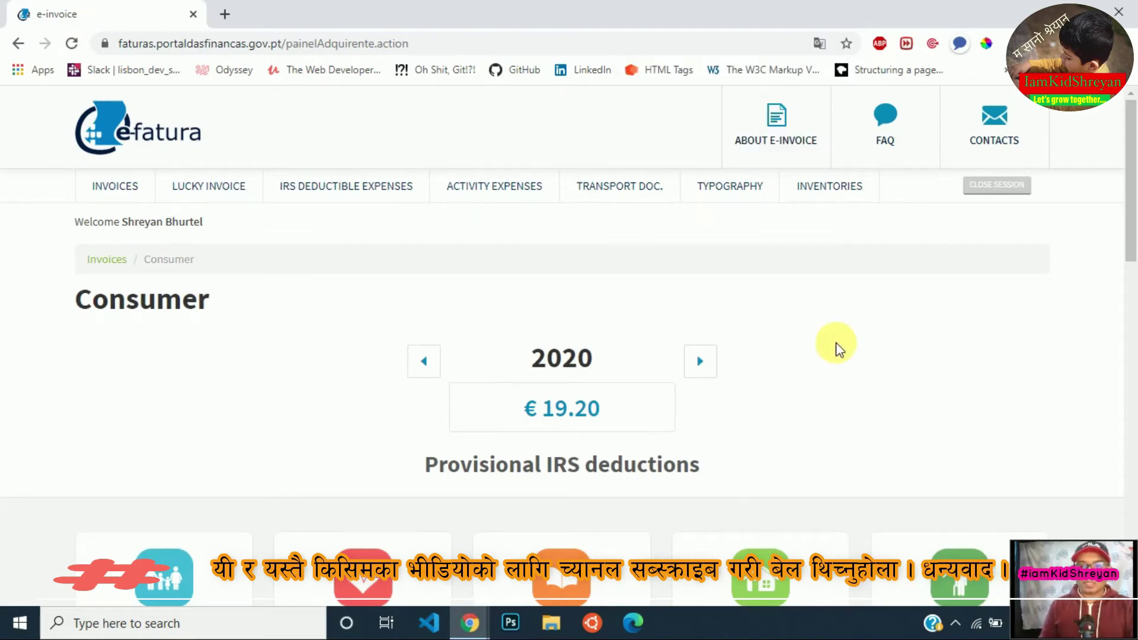
{"action": "scroll", "coordinate": [835, 347], "scroll_direction": "down", "scroll_amount": 5}
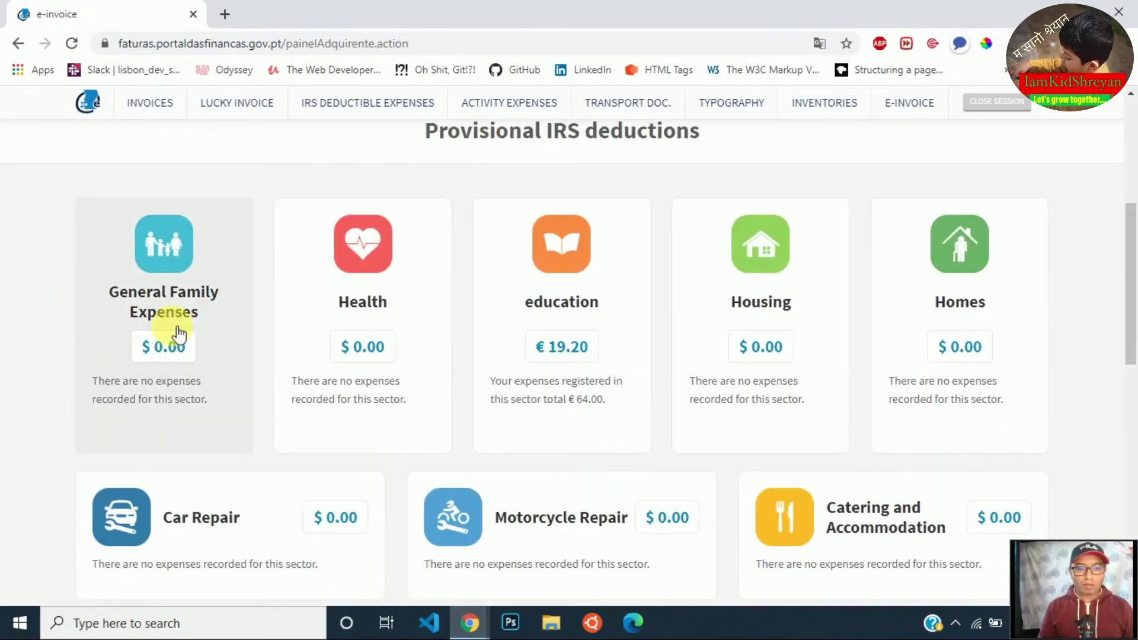
{"action": "scroll", "coordinate": [302, 478], "scroll_direction": "down", "scroll_amount": 4}
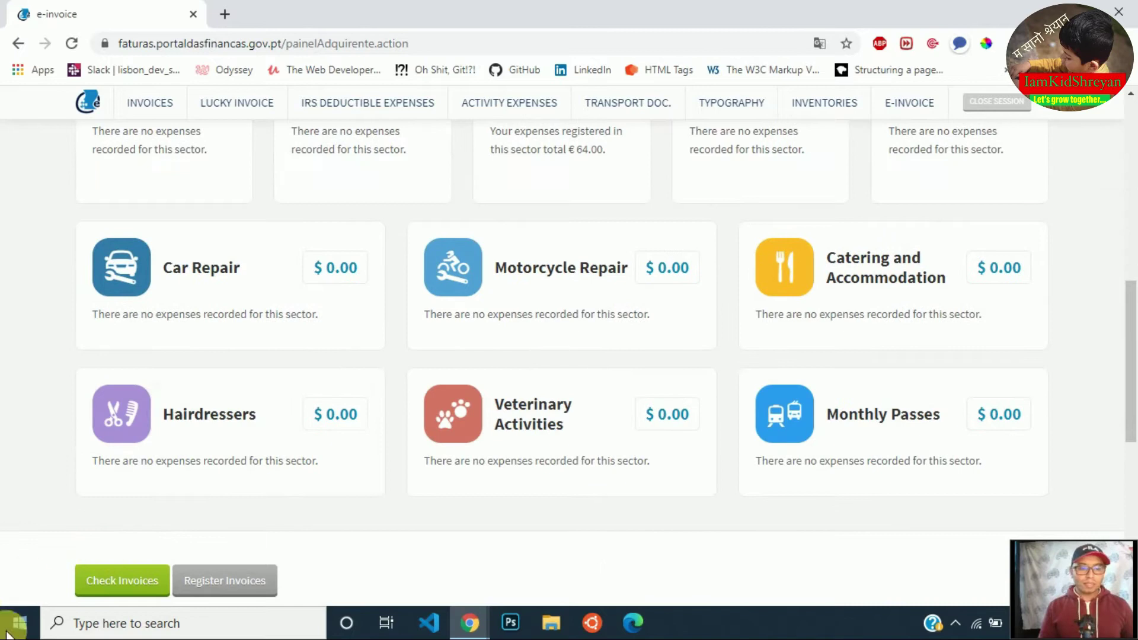
{"action": "scroll", "coordinate": [94, 515], "scroll_direction": "down", "scroll_amount": 1}
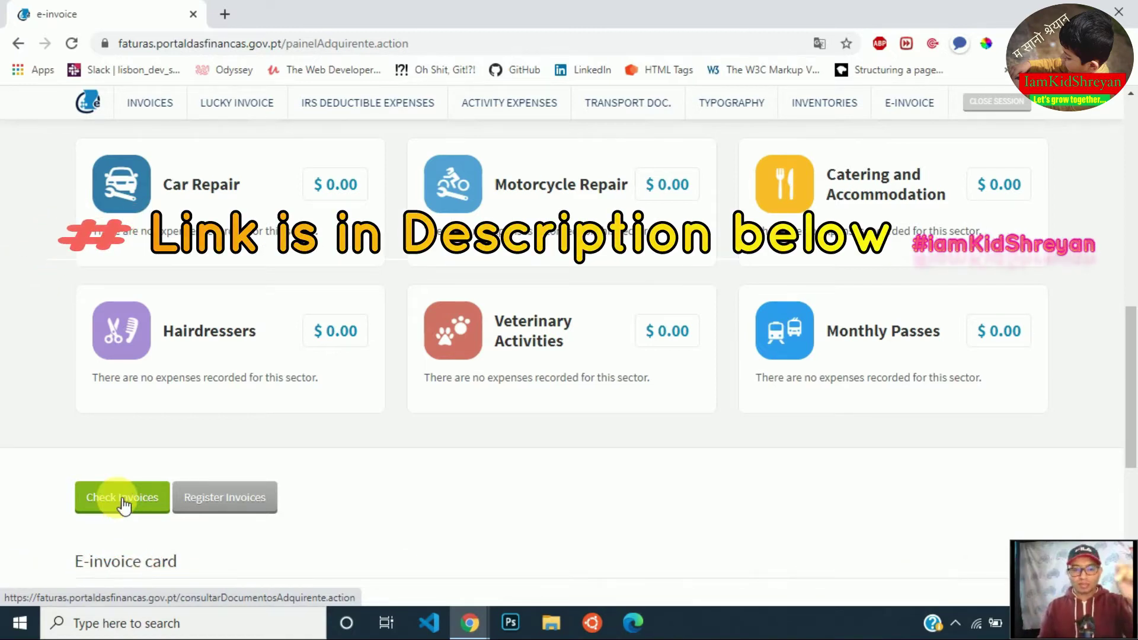
{"action": "left_click", "coordinate": [221, 508]}
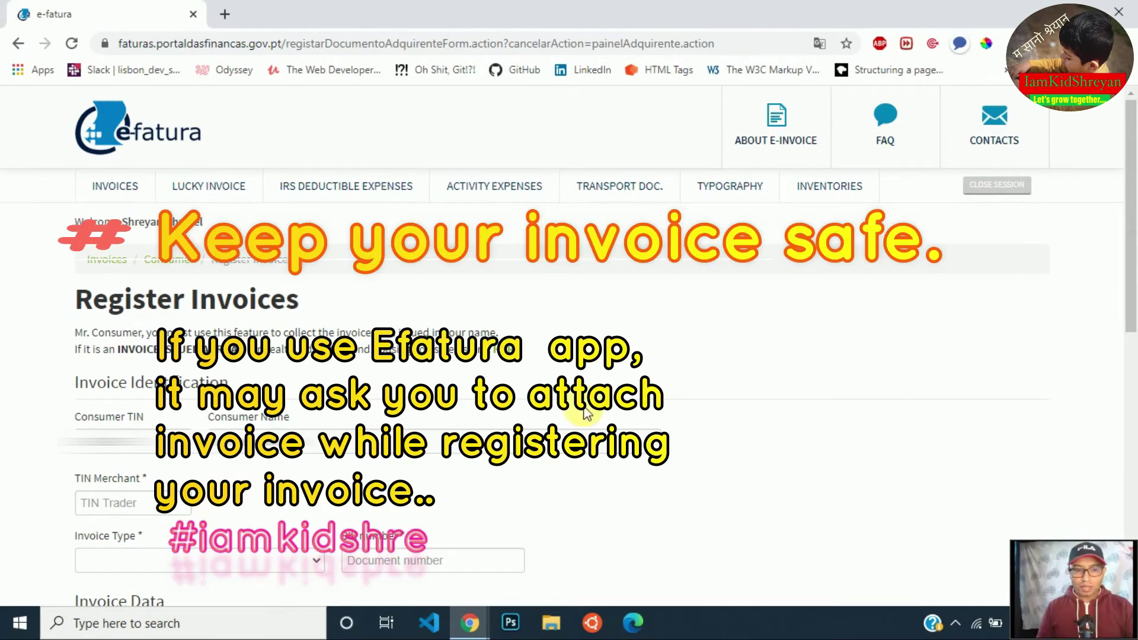
Fill in the invoice identification with the merchant's TIN, the type Simplified invoice and the bill number from the receipt.
{"action": "scroll", "coordinate": [83, 261], "scroll_direction": "down", "scroll_amount": 2}
{"action": "left_click_drag", "start_coordinate": [77, 249], "coordinate": [527, 248]}
{"action": "left_click", "coordinate": [522, 244]}
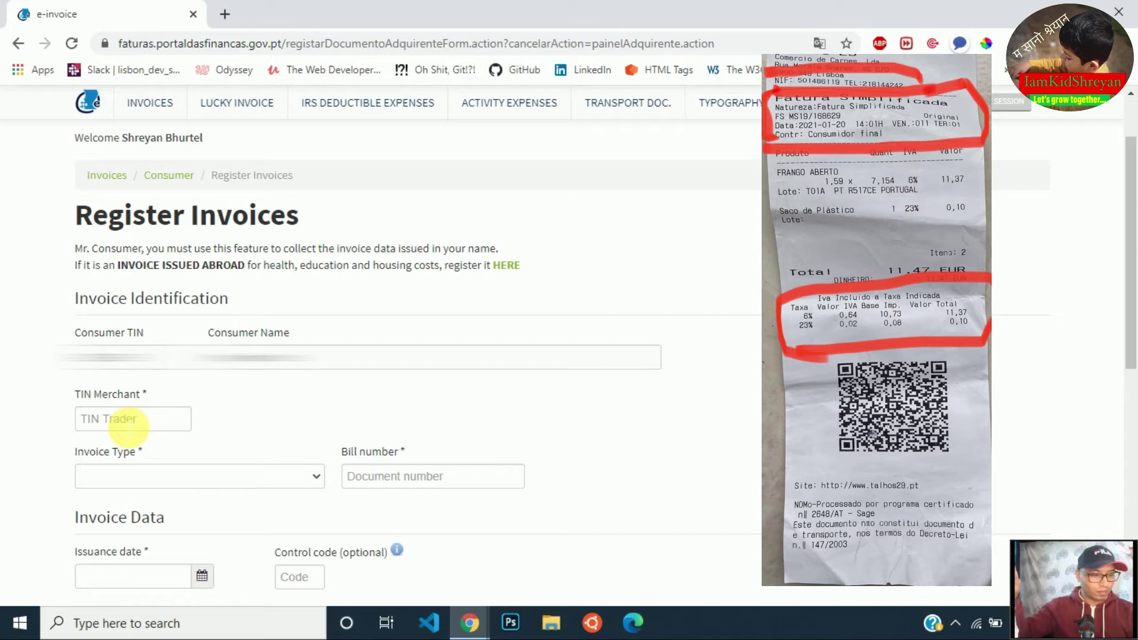
{"action": "left_click", "coordinate": [107, 477]}
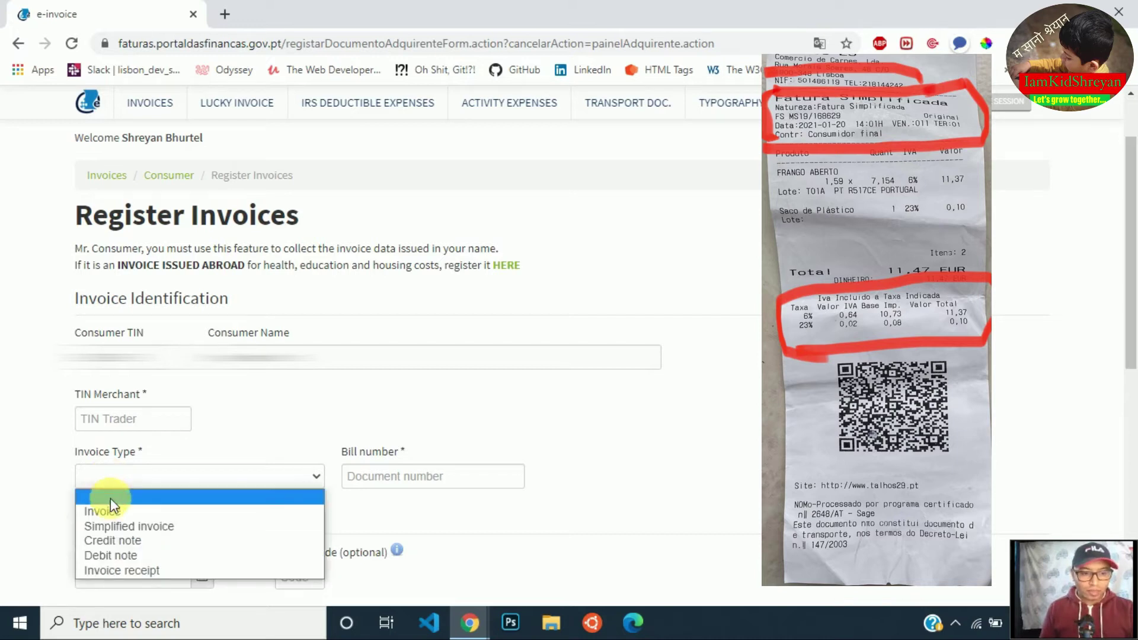
{"action": "left_click", "coordinate": [187, 527]}
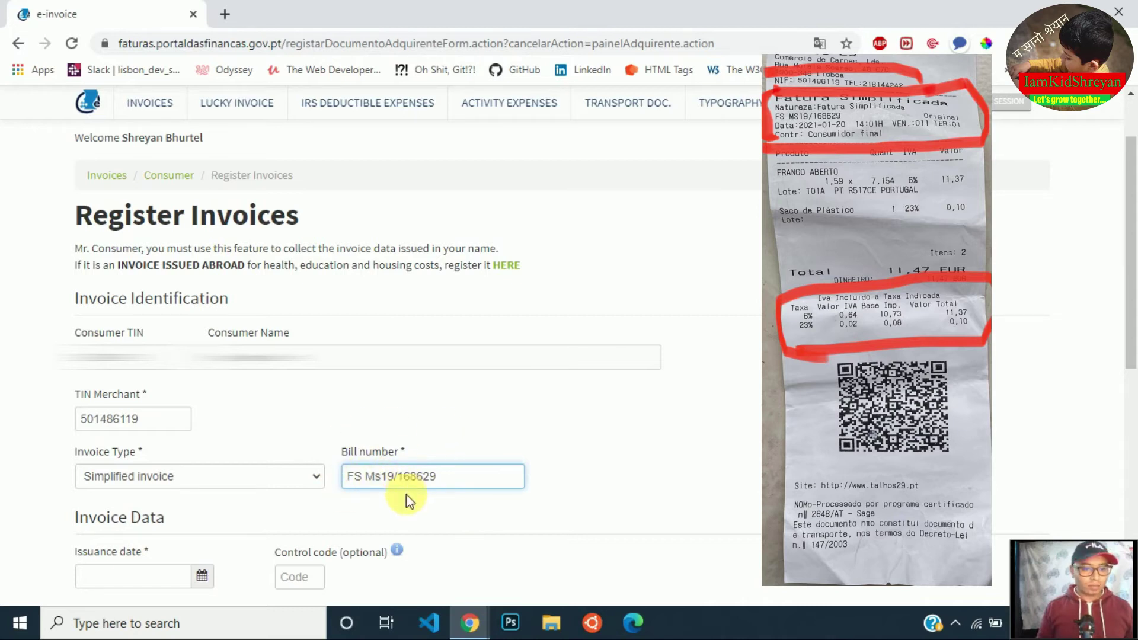
Set the issuance date to 2021-01-20 and view the explanation of the optional control code.
{"action": "scroll", "coordinate": [212, 495], "scroll_direction": "down", "scroll_amount": 1}
{"action": "scroll", "coordinate": [247, 431], "scroll_direction": "down", "scroll_amount": 3}
{"action": "key", "text": "Tab"}
{"action": "type", "text": "2021-01-20"}
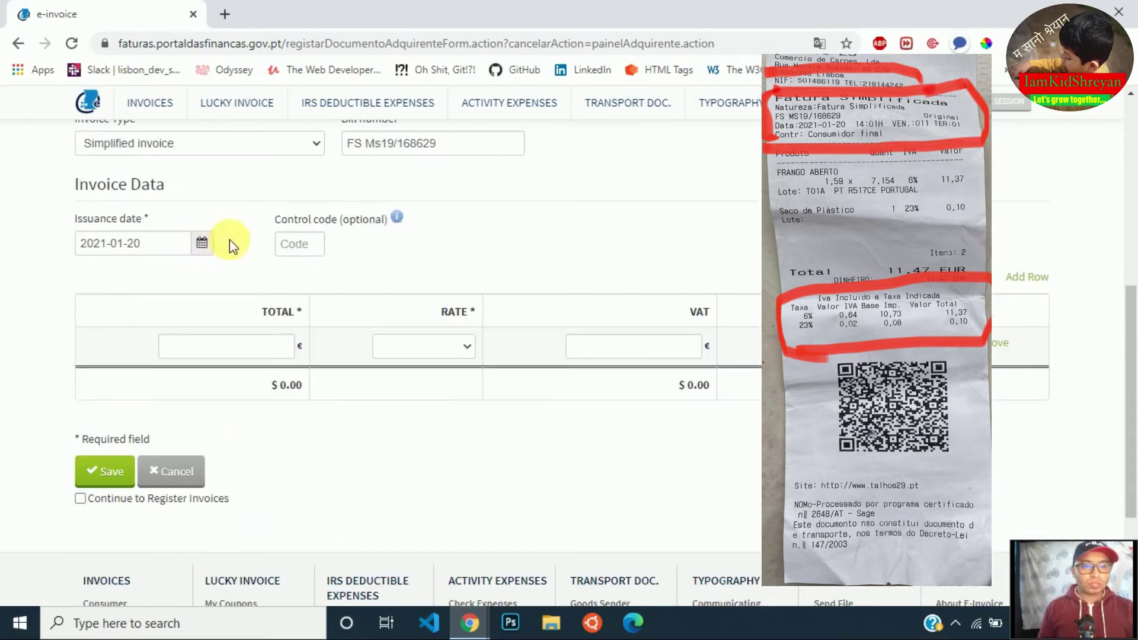
{"action": "mouse_move", "coordinate": [397, 222]}
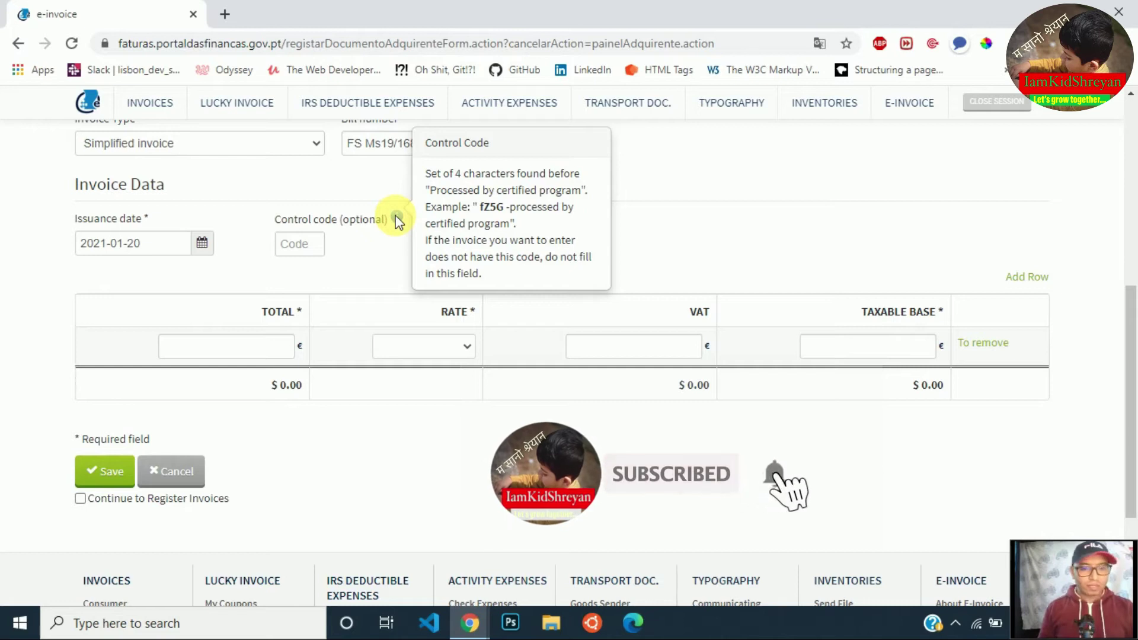
Fill in the first invoice line with a total of 11,37 € and a 6% rate.
{"action": "left_click", "coordinate": [235, 352]}
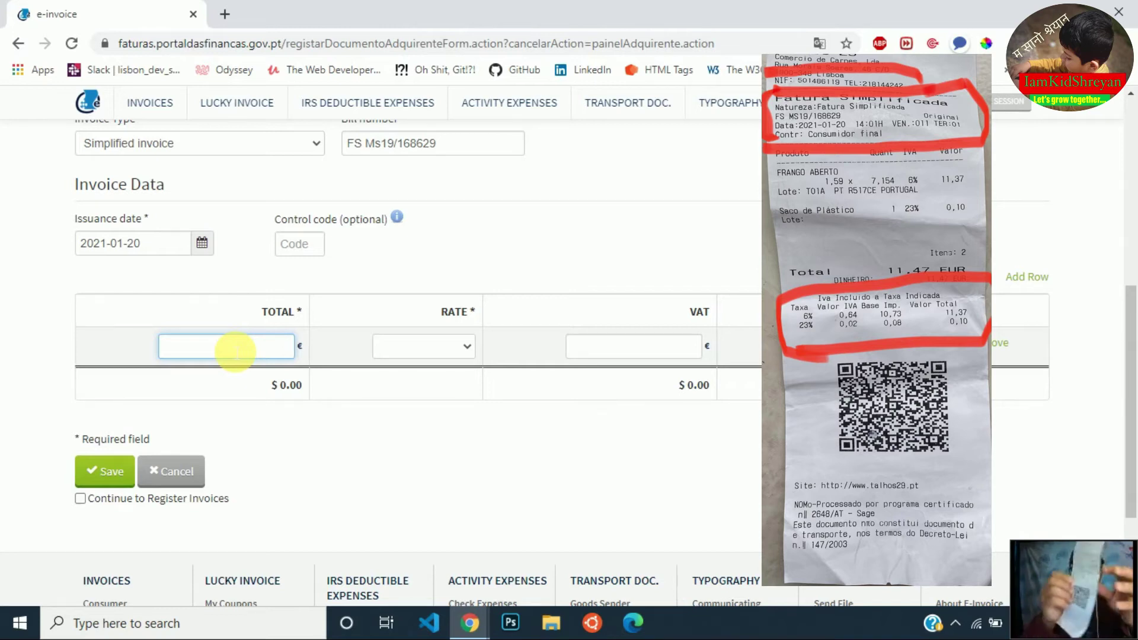
{"action": "type", "text": "11,37"}
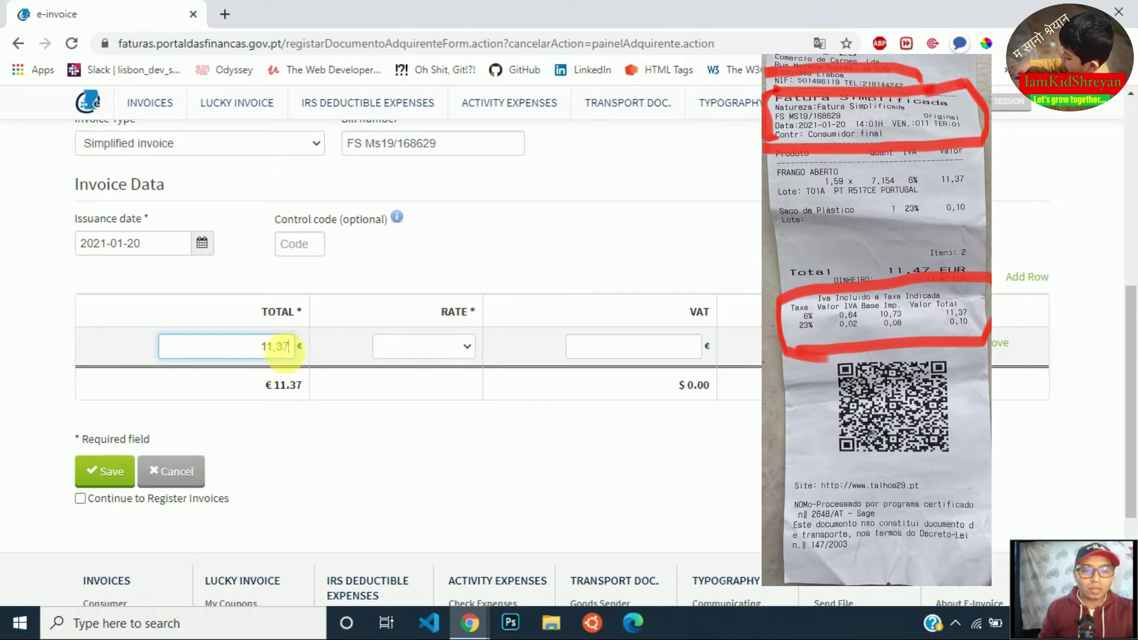
{"action": "left_click", "coordinate": [424, 346]}
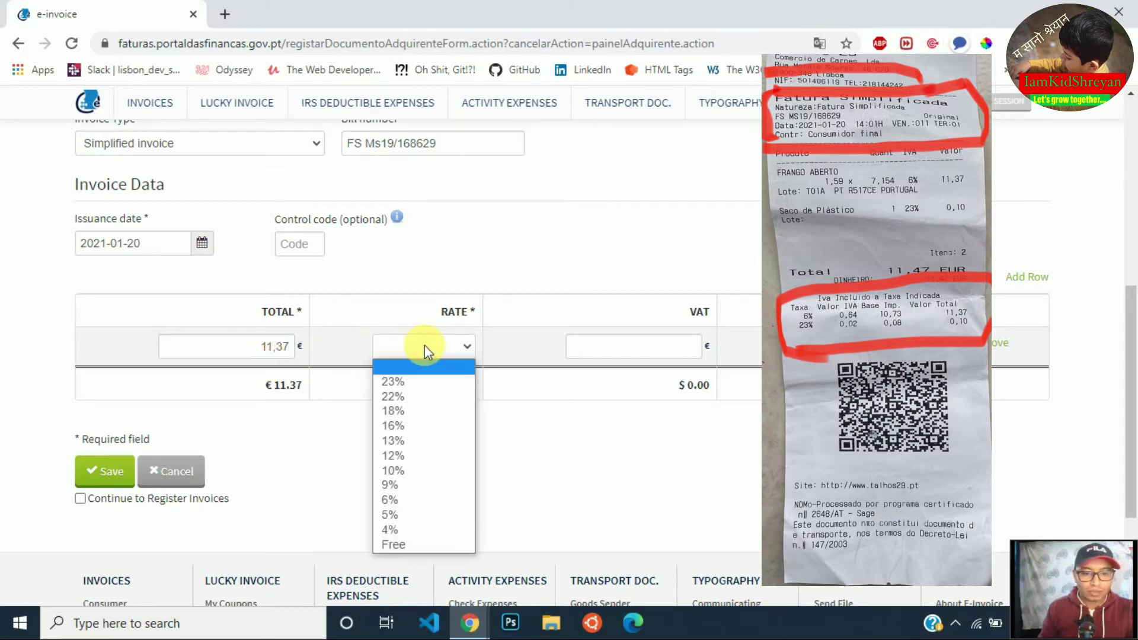
{"action": "left_click", "coordinate": [395, 501]}
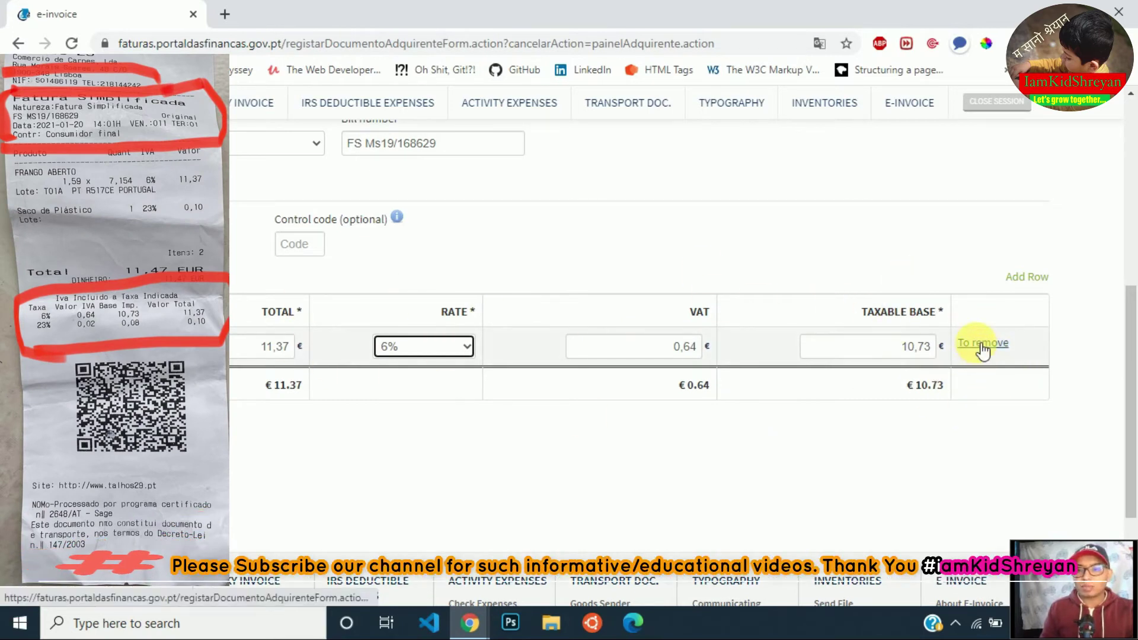
Add a second invoice line with a total of 0,10 € and a 23% rate.
{"action": "left_click", "coordinate": [1028, 279]}
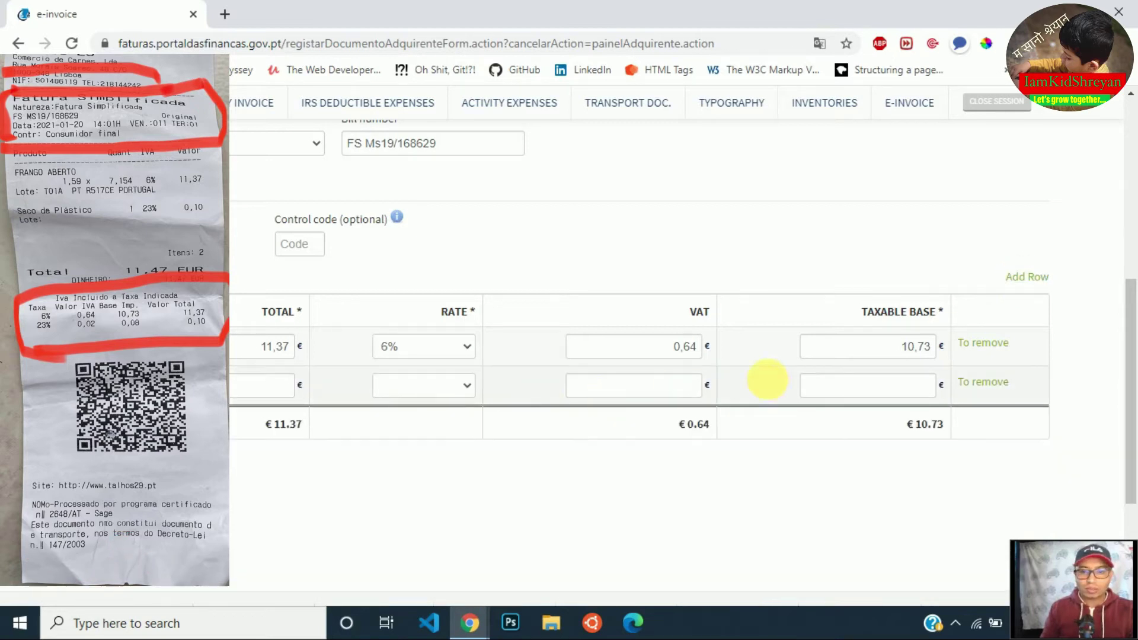
{"action": "left_click", "coordinate": [222, 392]}
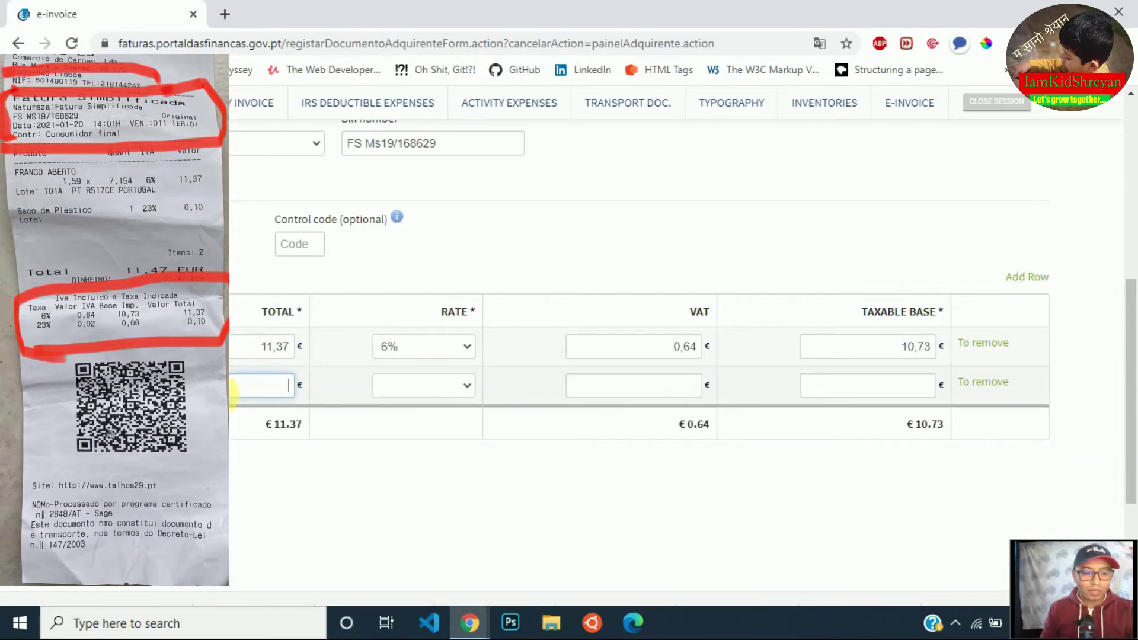
{"action": "type", "text": "0,10"}
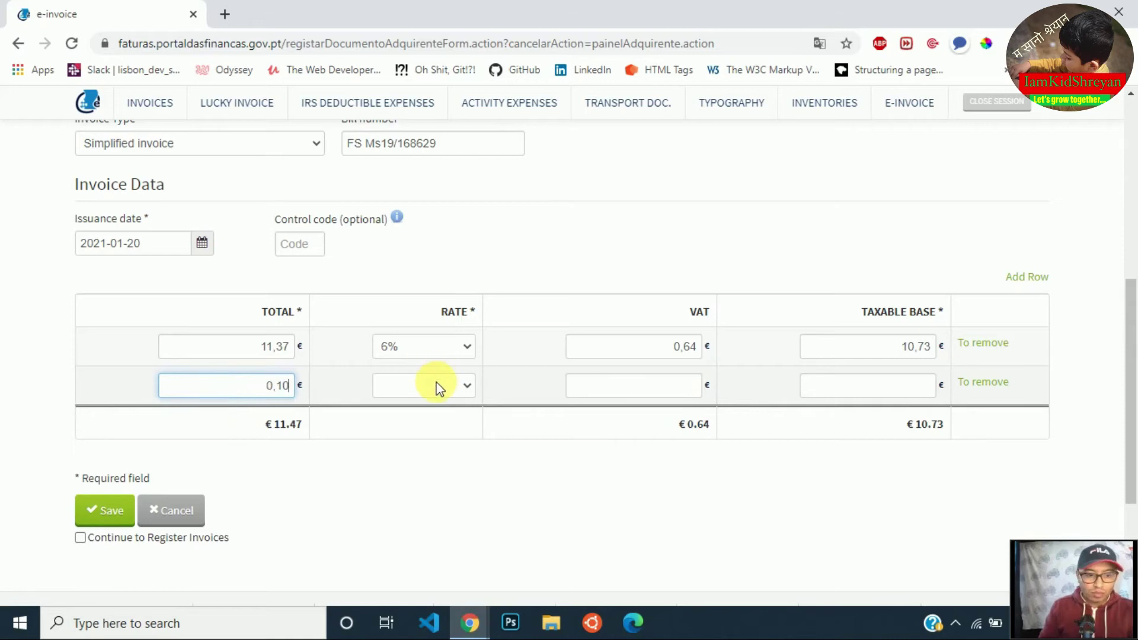
{"action": "left_click", "coordinate": [438, 385]}
{"action": "left_click", "coordinate": [424, 444]}
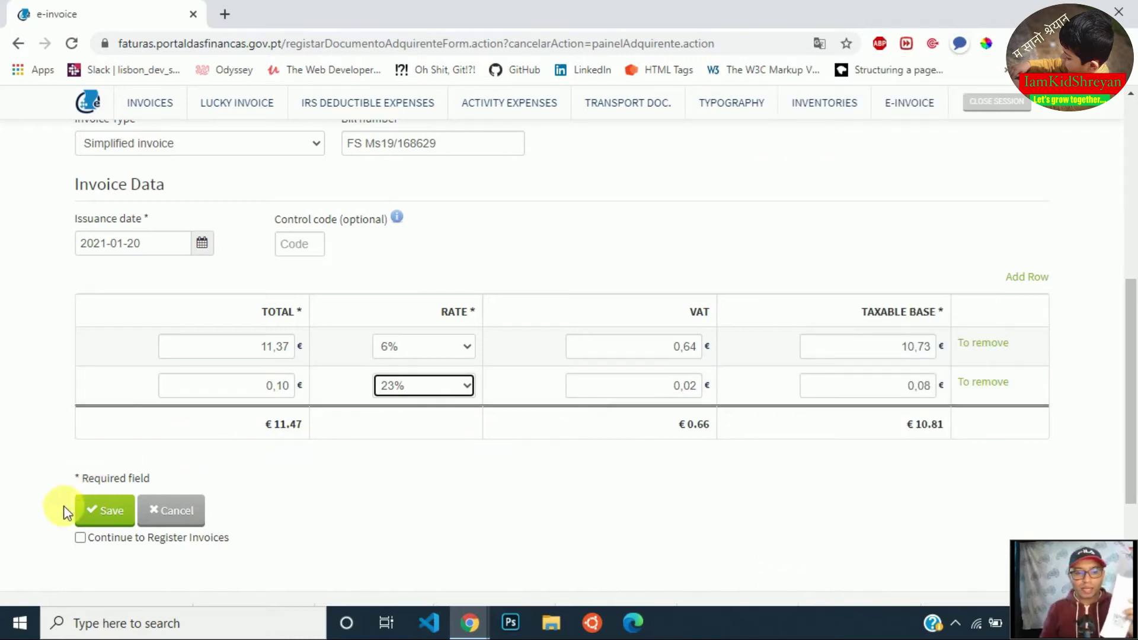
Save the invoice, then complete its missing acquisition activity as Others and save that information.
{"action": "left_click", "coordinate": [113, 511]}
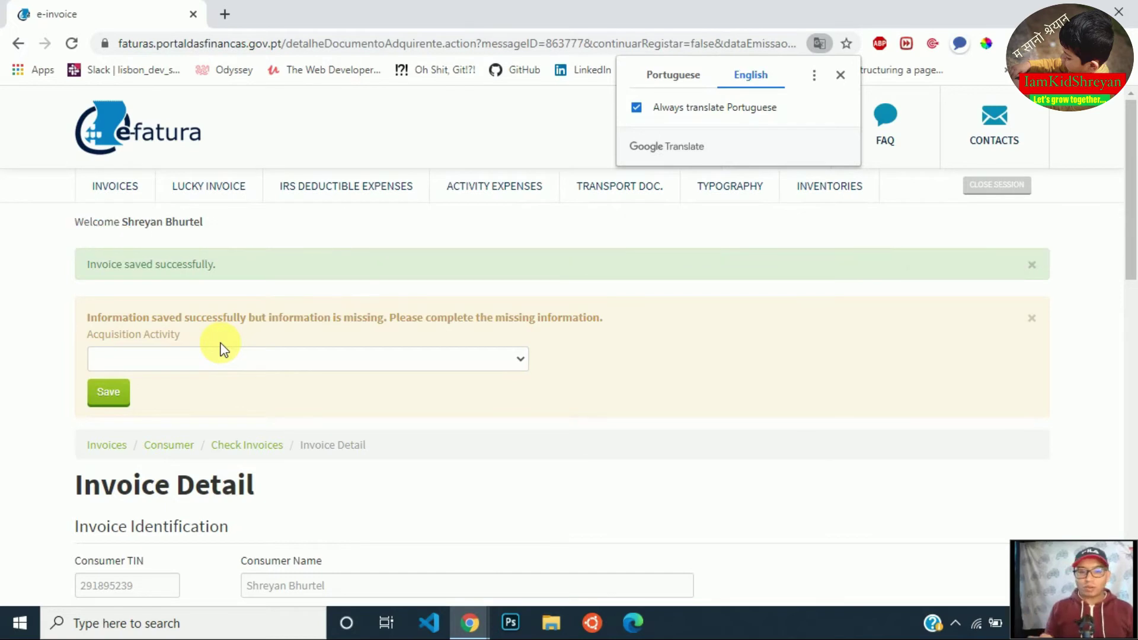
{"action": "left_click", "coordinate": [294, 361]}
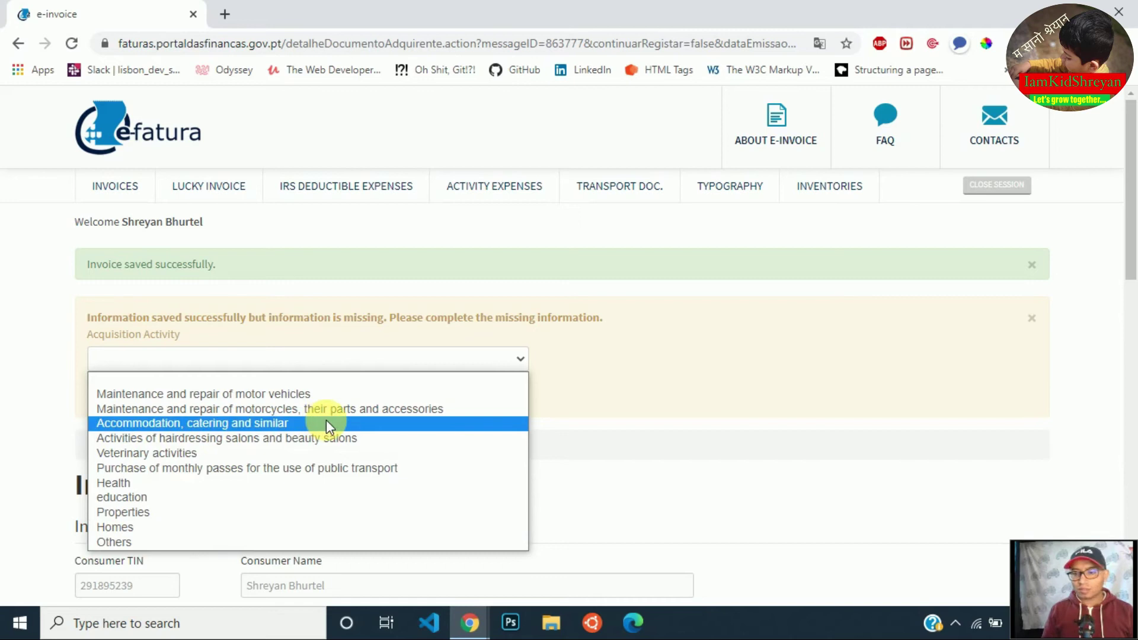
{"action": "left_click", "coordinate": [126, 543]}
{"action": "left_click", "coordinate": [120, 394]}
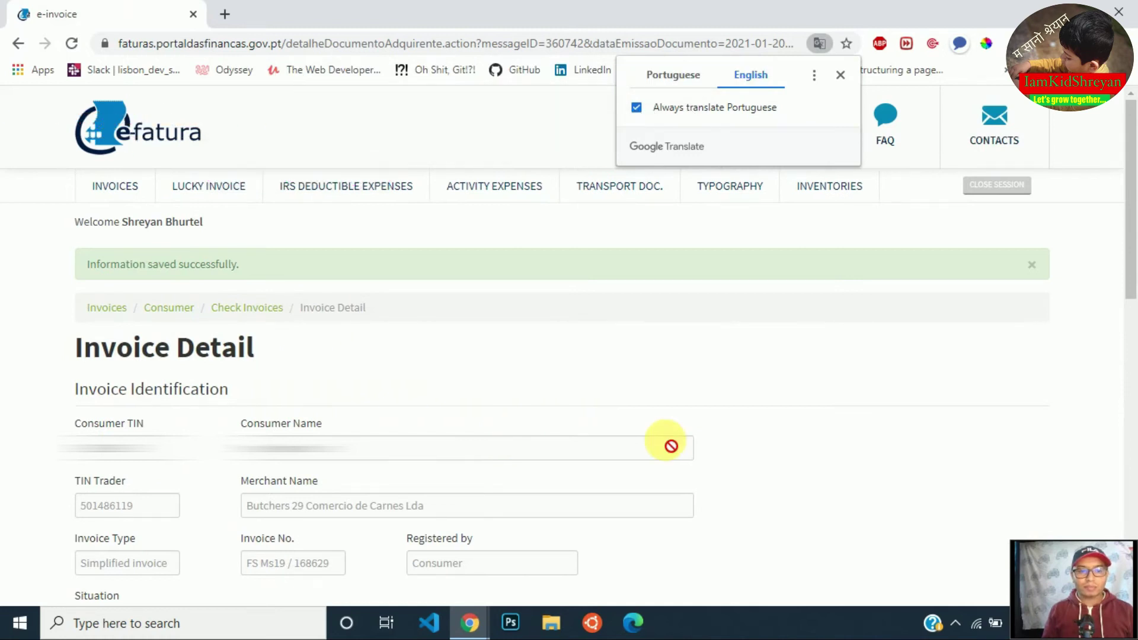
View the newly registered invoice in the Check Invoices results list.
{"action": "left_click", "coordinate": [246, 311]}
{"action": "scroll", "coordinate": [242, 305], "scroll_direction": "down", "scroll_amount": 3}
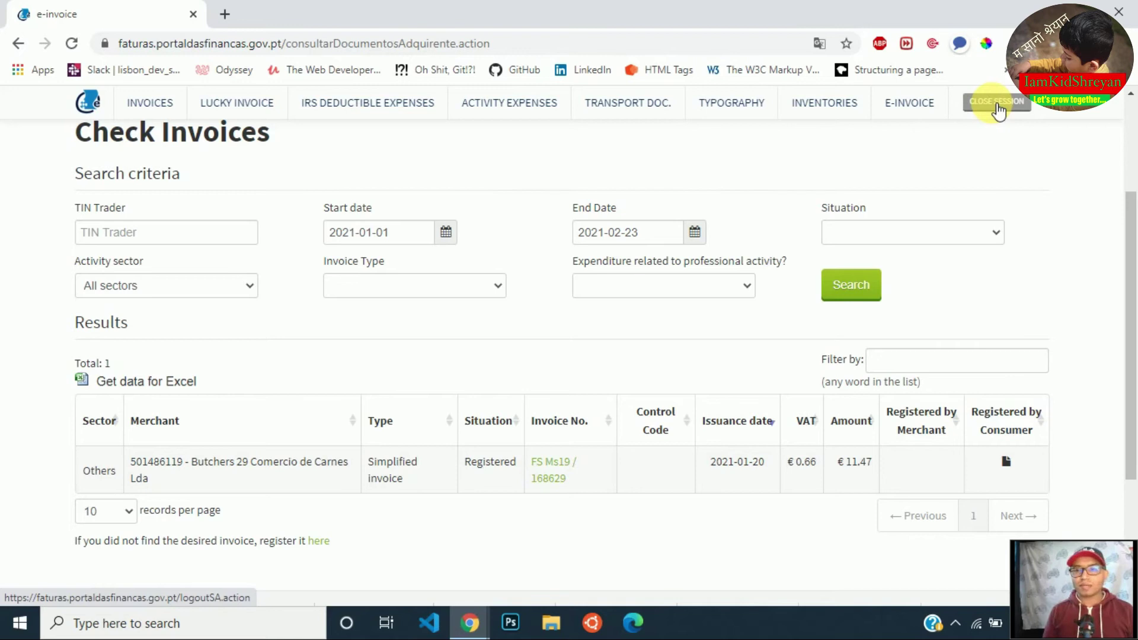
Return to the Finance Portal home page and search the portal for "efatura".
{"action": "left_click", "coordinate": [508, 44]}
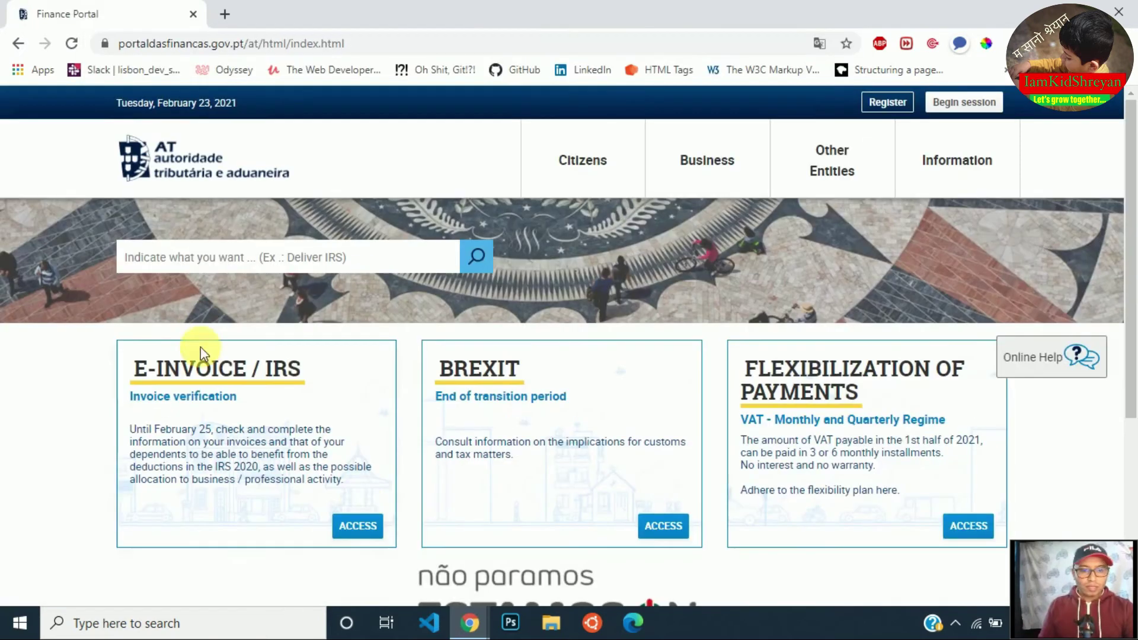
{"action": "left_click", "coordinate": [156, 257]}
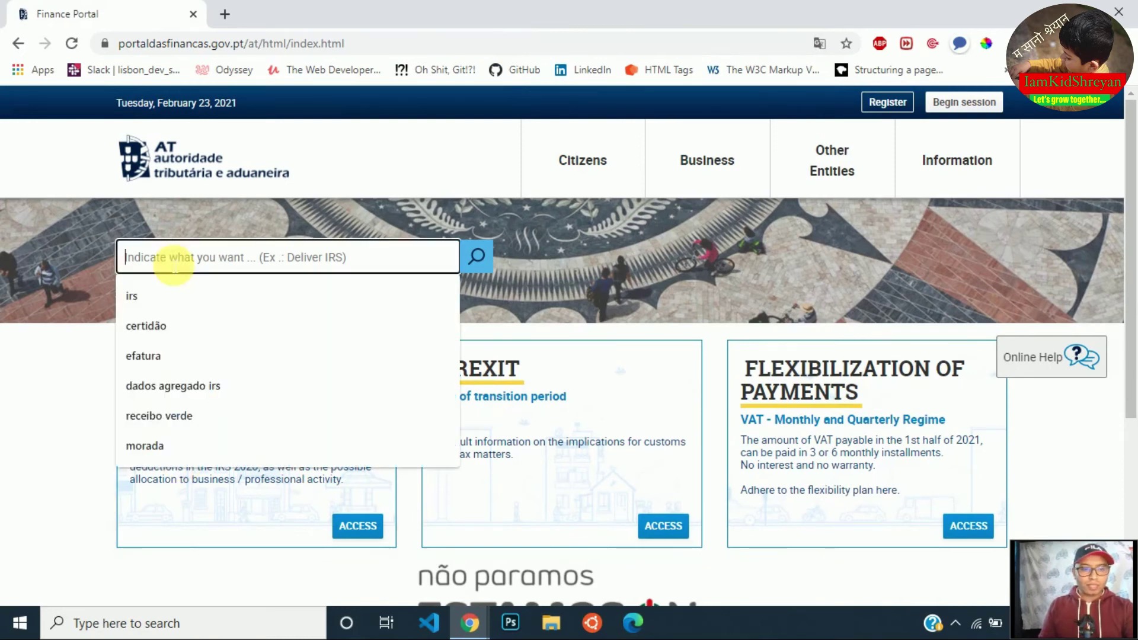
{"action": "type", "text": "efatura"}
{"action": "left_click", "coordinate": [481, 266]}
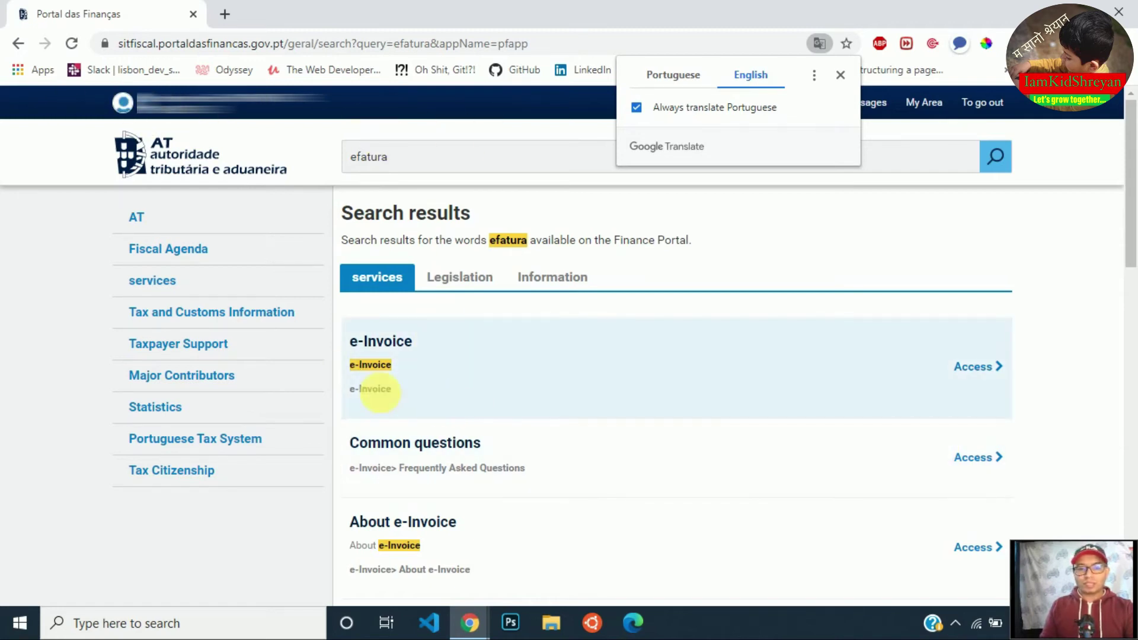
Access the e-Invoice service from the search results and open the consumer page of its Faturas section.
{"action": "left_click", "coordinate": [975, 369]}
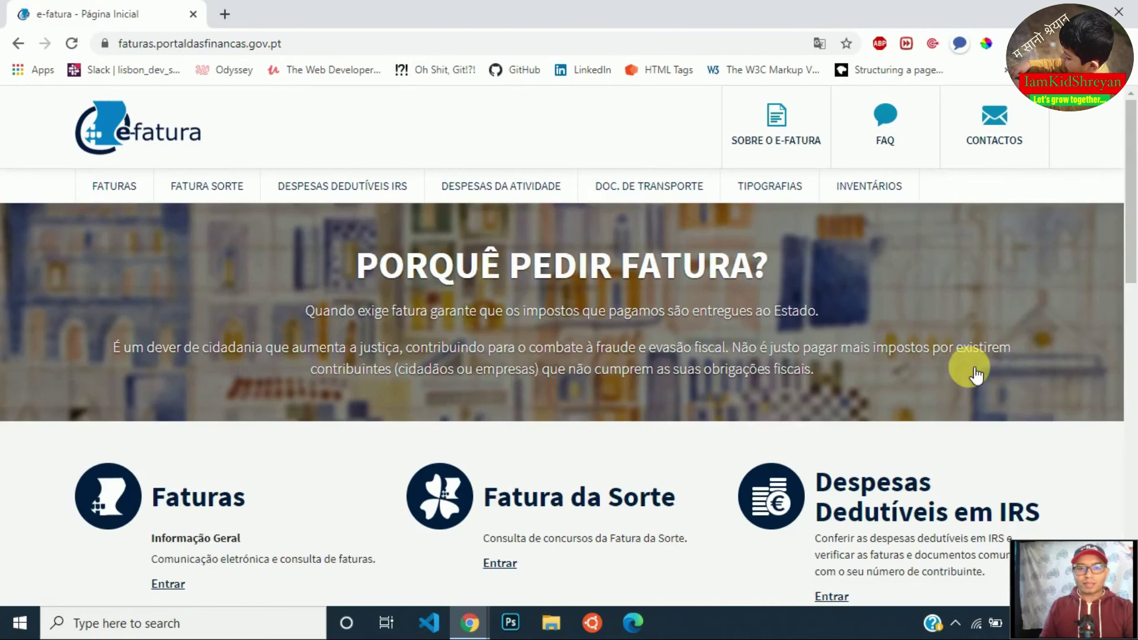
{"action": "left_click", "coordinate": [212, 505]}
{"action": "scroll", "coordinate": [211, 500], "scroll_direction": "down", "scroll_amount": 5}
{"action": "left_click", "coordinate": [386, 449]}
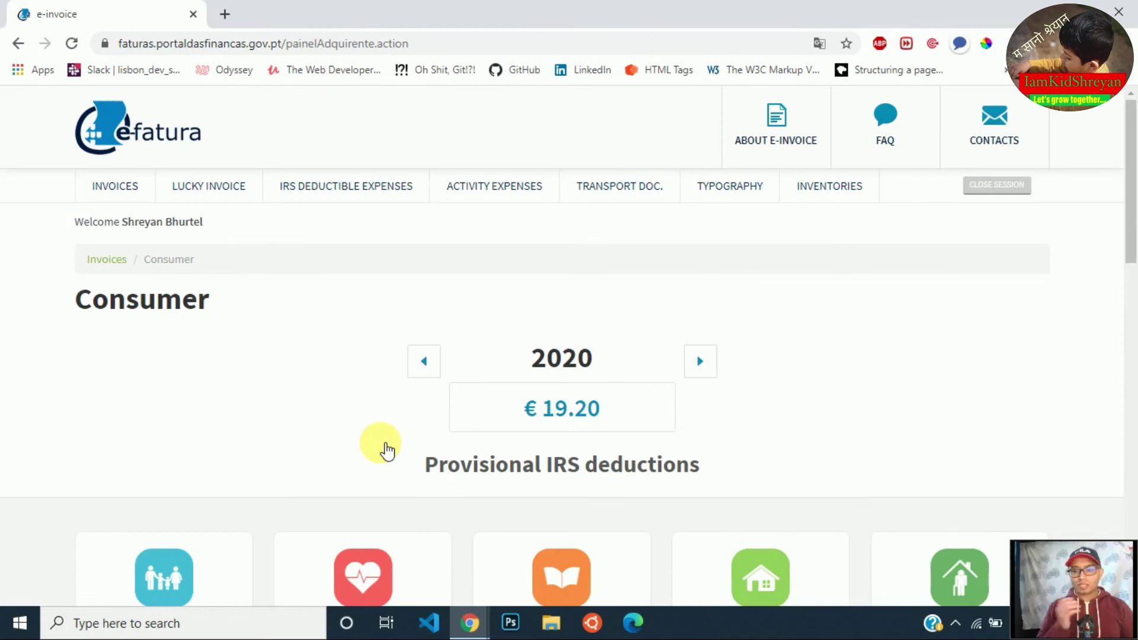
Open the Register Invoices form from the end of the e-fatura consumer page.
{"action": "scroll", "coordinate": [415, 403], "scroll_direction": "down", "scroll_amount": 4}
{"action": "scroll", "coordinate": [455, 356], "scroll_direction": "up", "scroll_amount": 4}
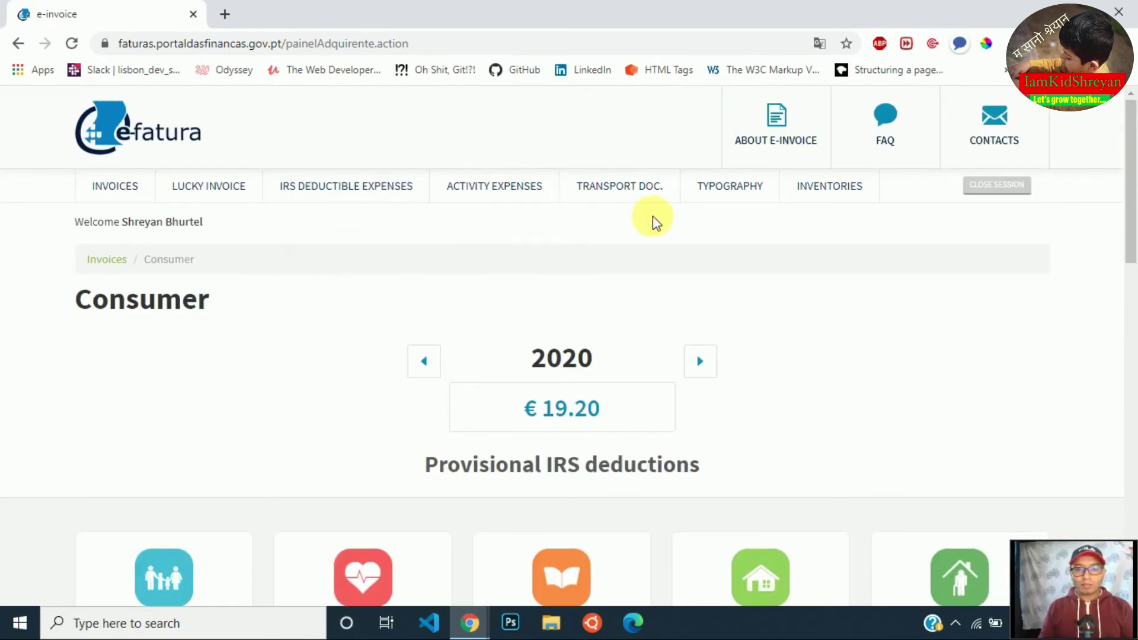
{"action": "scroll", "coordinate": [593, 338], "scroll_direction": "down", "scroll_amount": 4}
{"action": "scroll", "coordinate": [441, 372], "scroll_direction": "down", "scroll_amount": 7}
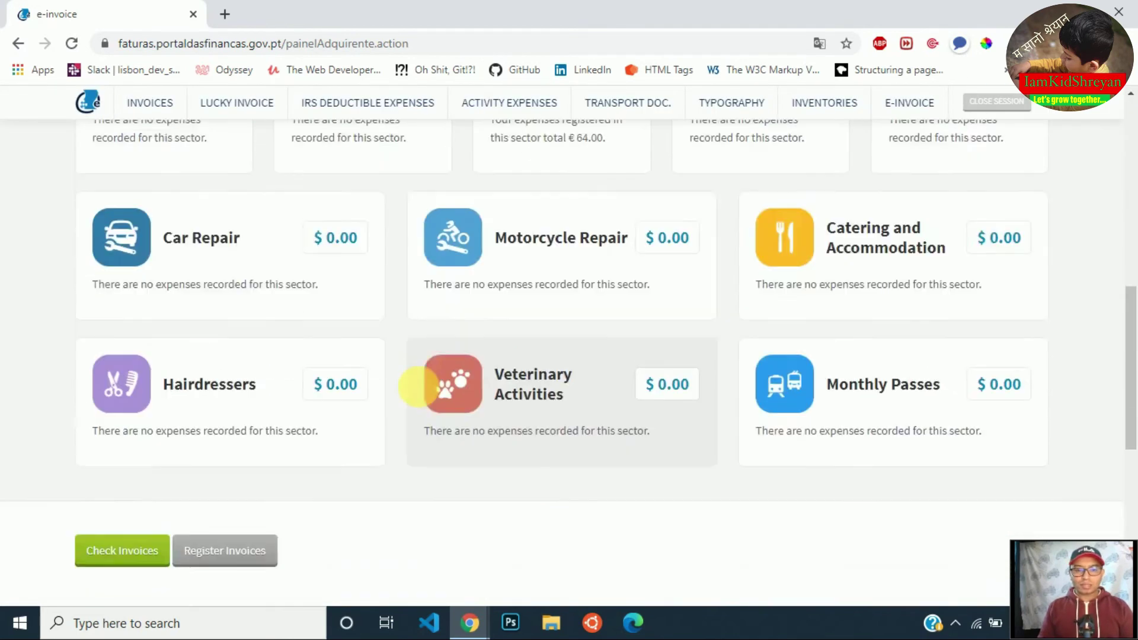
{"action": "left_click", "coordinate": [222, 402]}
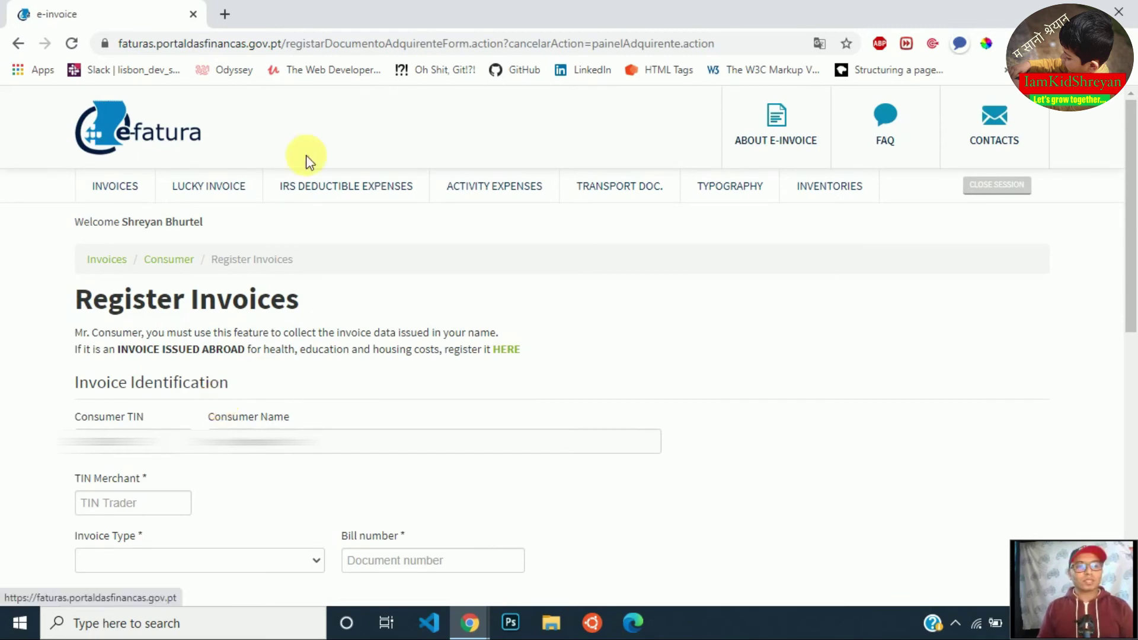
Return to My Area in the Finance Portal and open the list of all services.
{"action": "left_click", "coordinate": [315, 119]}
{"action": "left_click", "coordinate": [961, 99]}
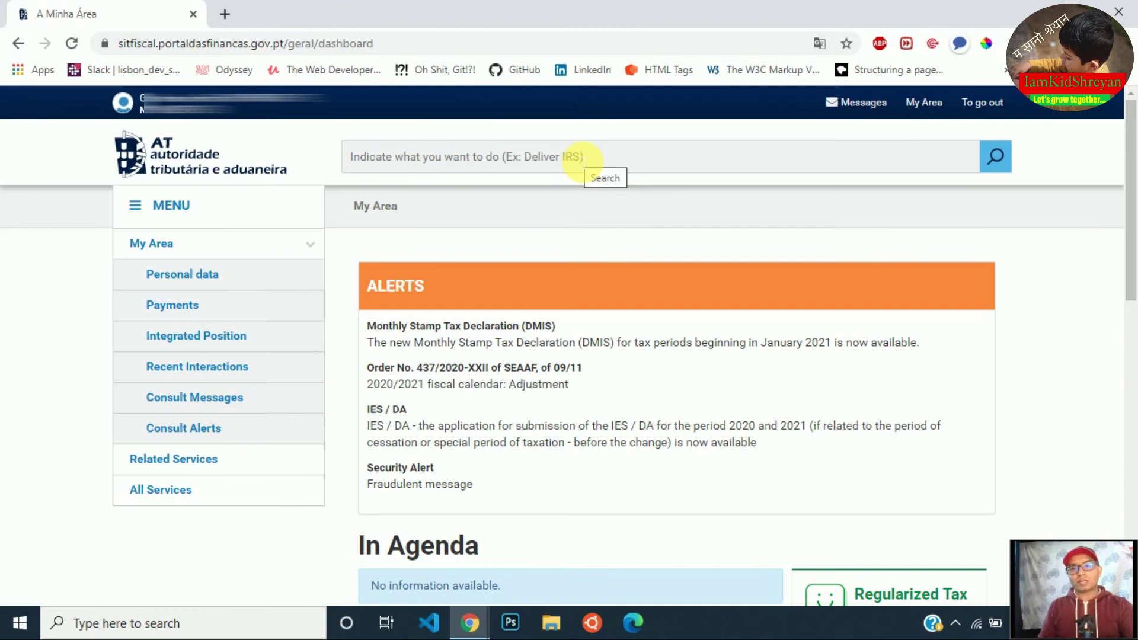
{"action": "left_click", "coordinate": [152, 490]}
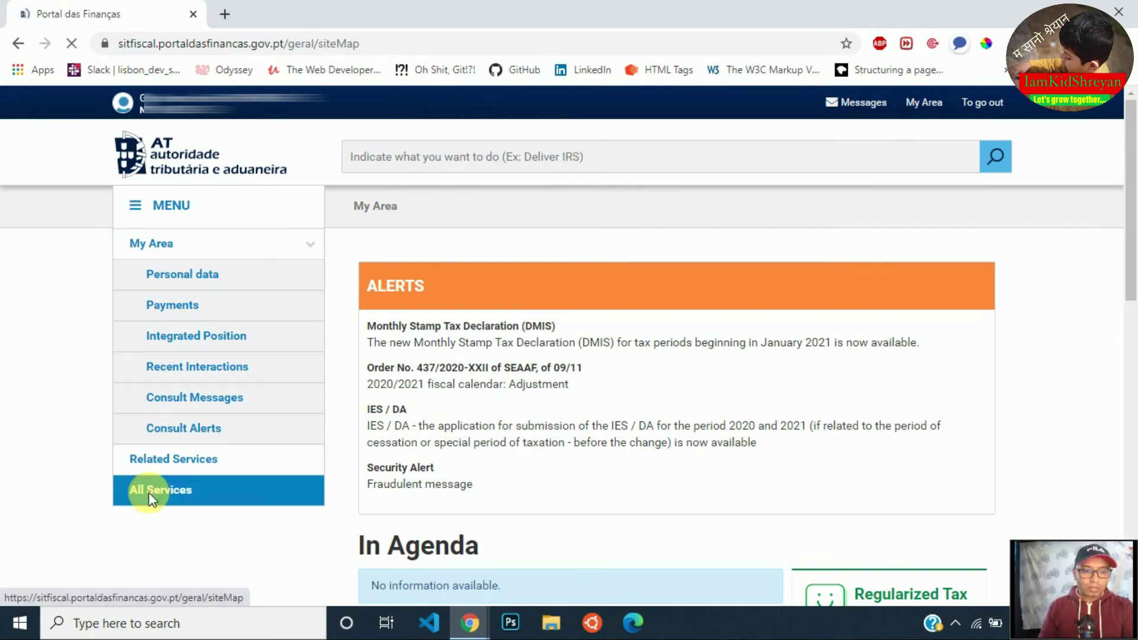
Open Register Invoices for the consumer from the e-Invoice group of the services list, then close the e-fatura session.
{"action": "scroll", "coordinate": [661, 487], "scroll_direction": "down", "scroll_amount": 7}
{"action": "scroll", "coordinate": [661, 488], "scroll_direction": "down", "scroll_amount": 20}
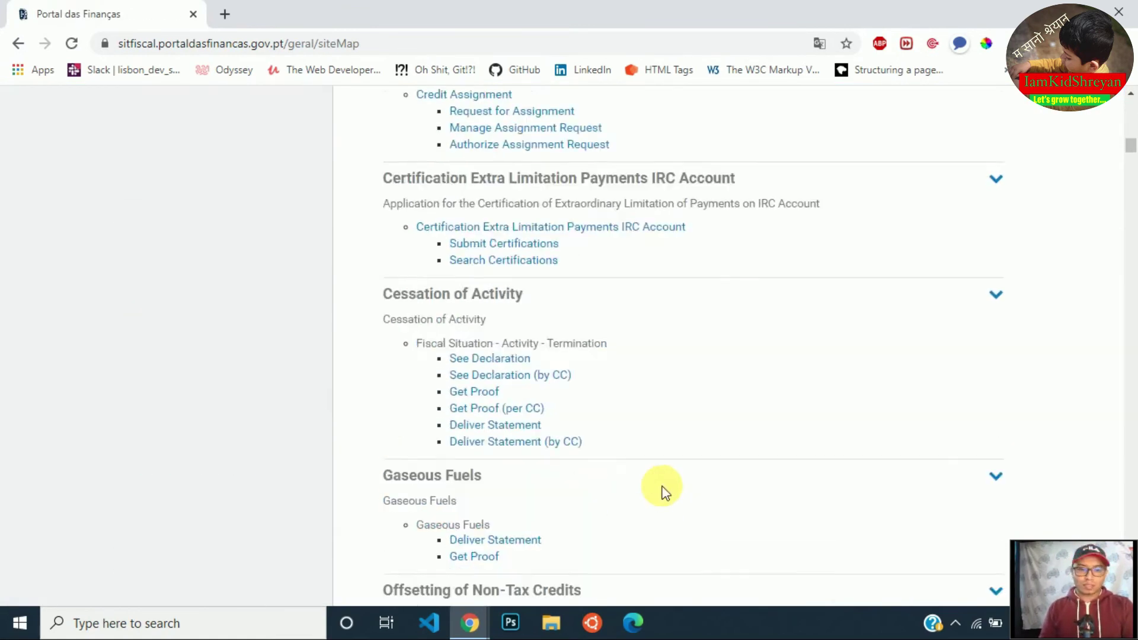
{"action": "scroll", "coordinate": [662, 490], "scroll_direction": "down", "scroll_amount": 20}
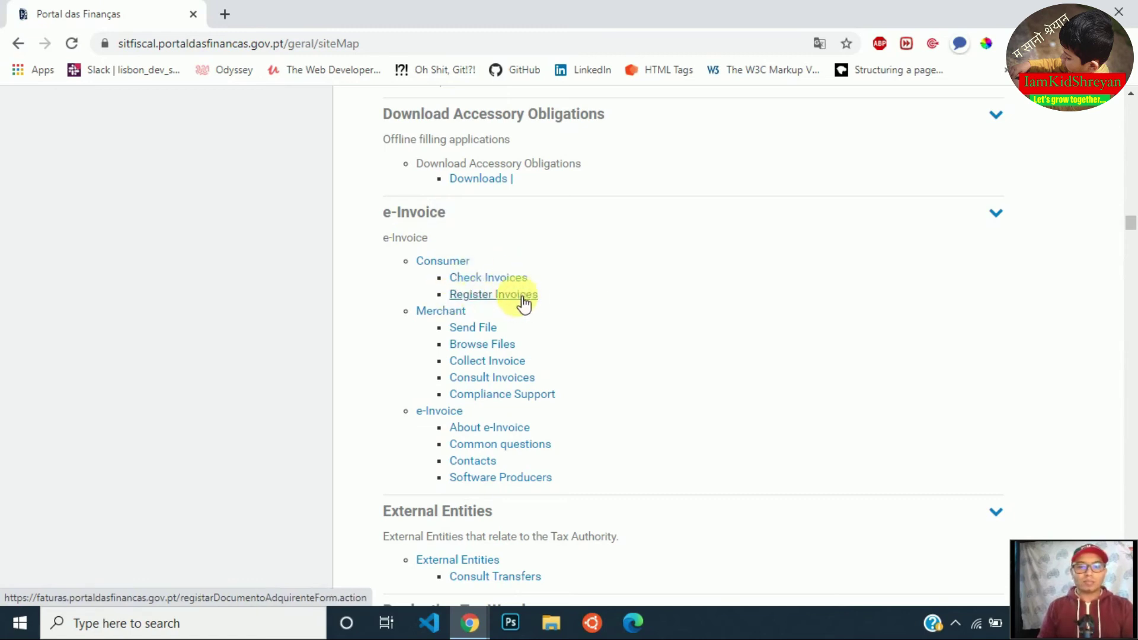
{"action": "left_click", "coordinate": [494, 296]}
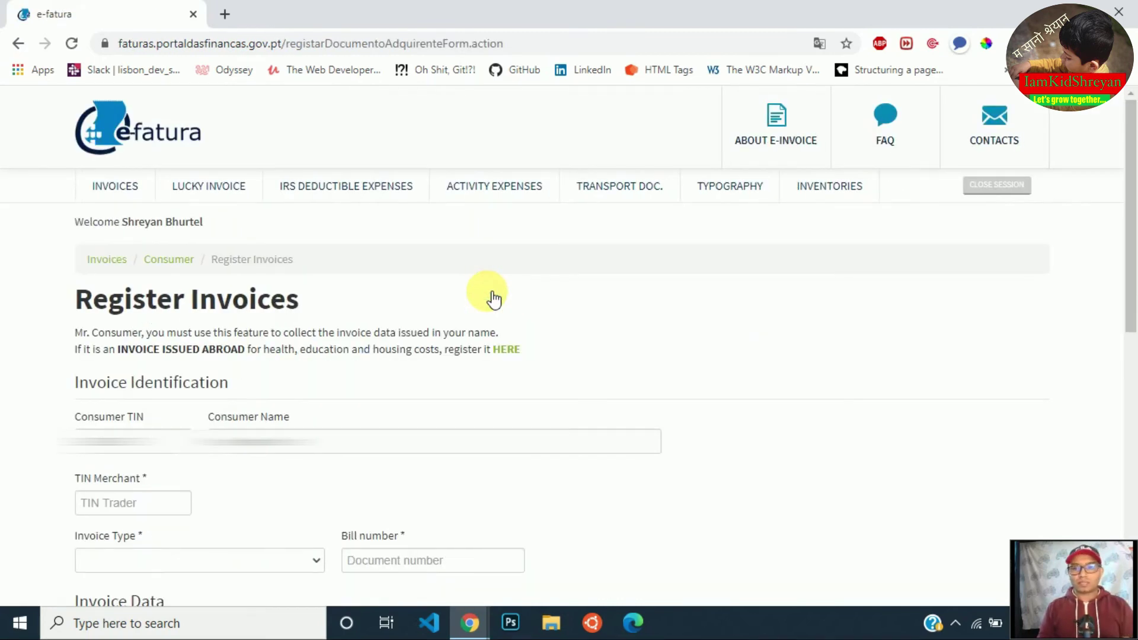
{"action": "left_click", "coordinate": [1003, 186]}
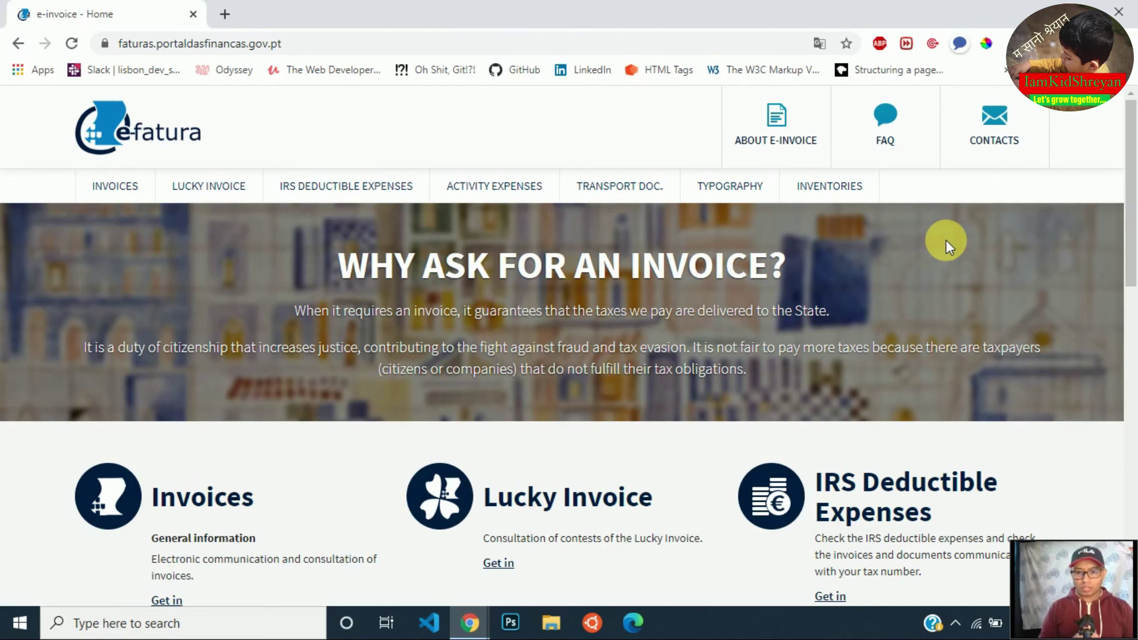